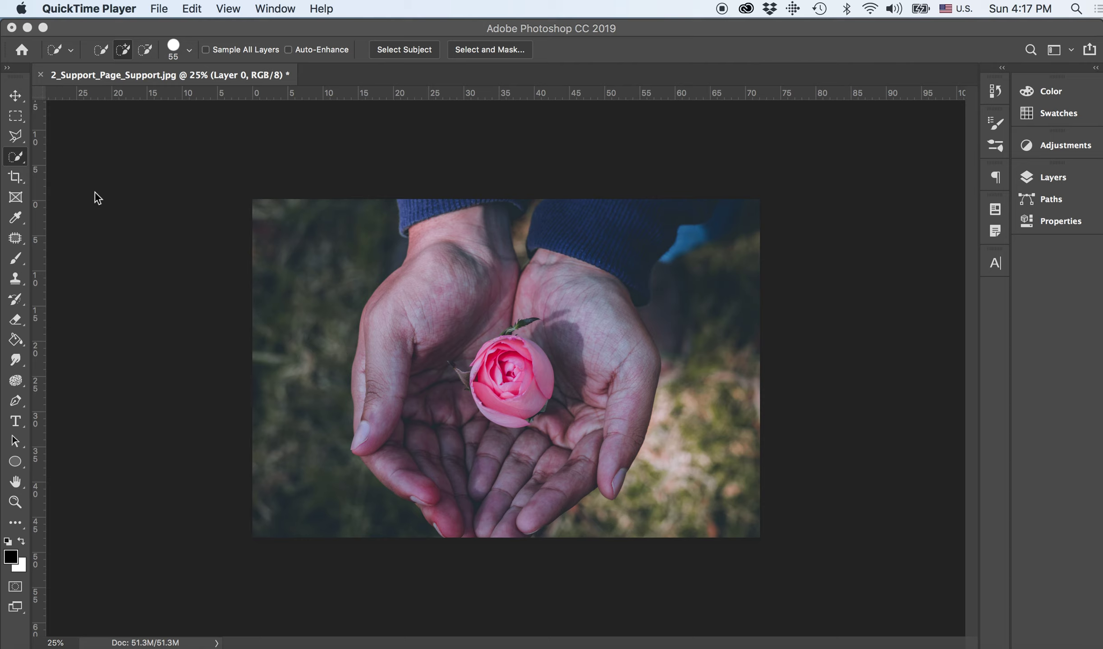
Step: Switch to the Quick Selection Tool and zoom the photo in to 33.3%
{"action": "left_click", "coordinate": [17, 161]}
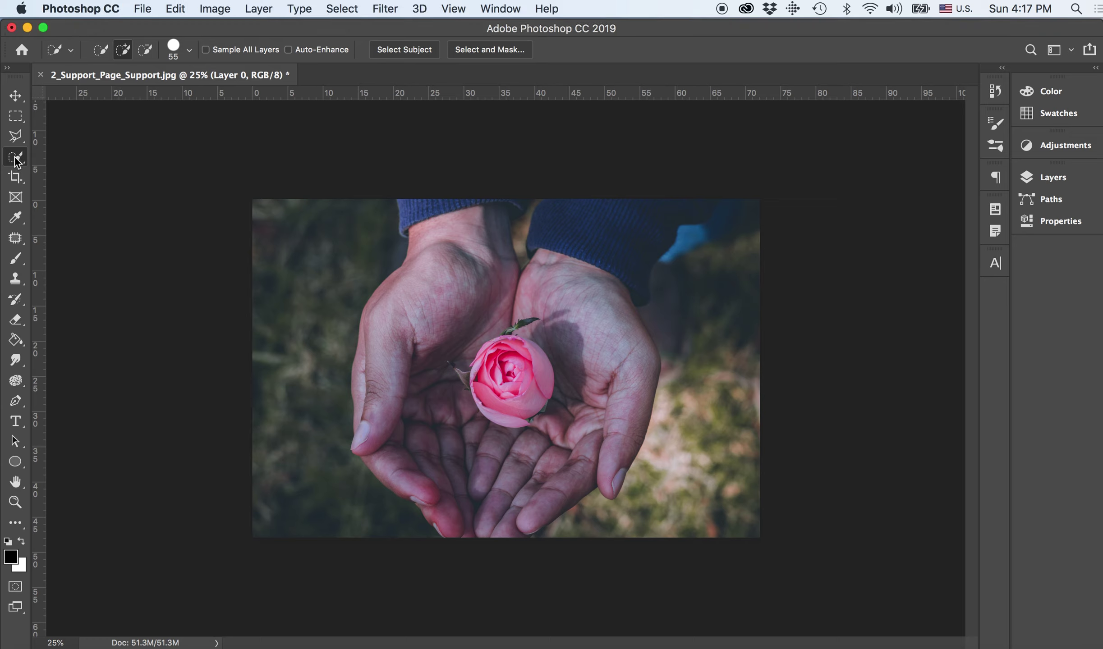
{"action": "left_click", "coordinate": [17, 158]}
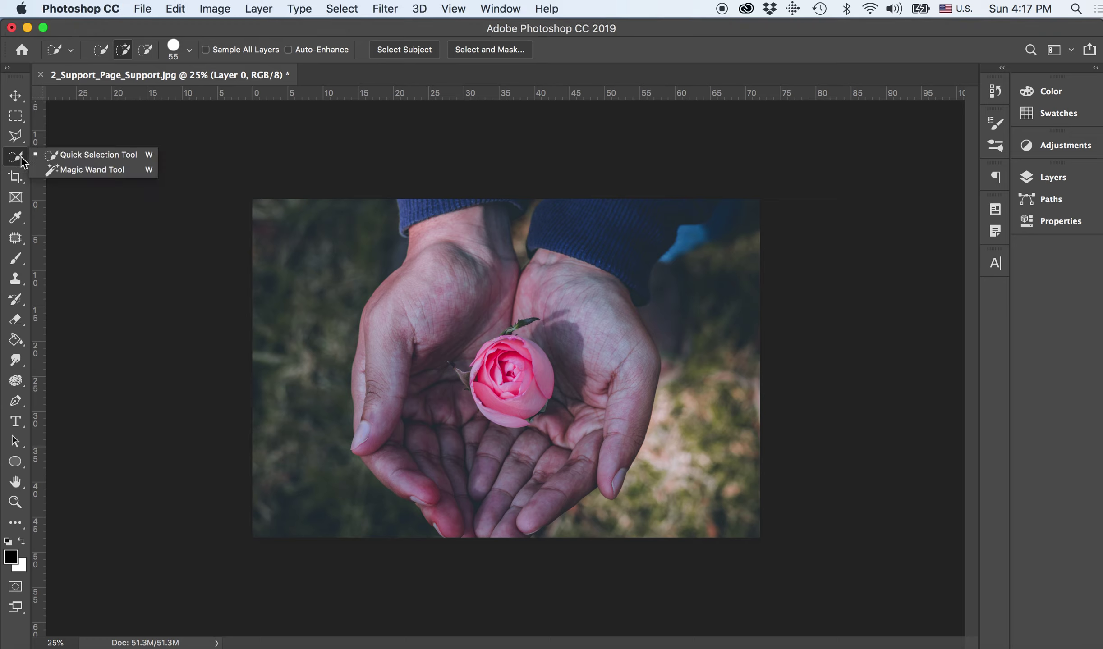
{"action": "left_click", "coordinate": [75, 155]}
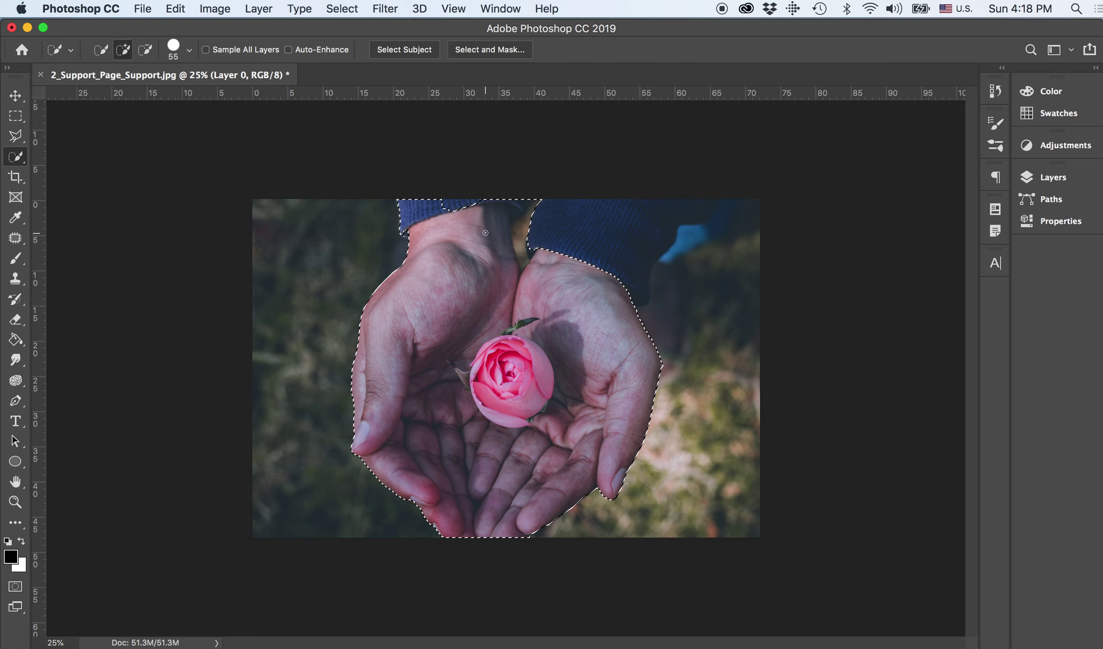
{"action": "key", "text": "super+equal"}
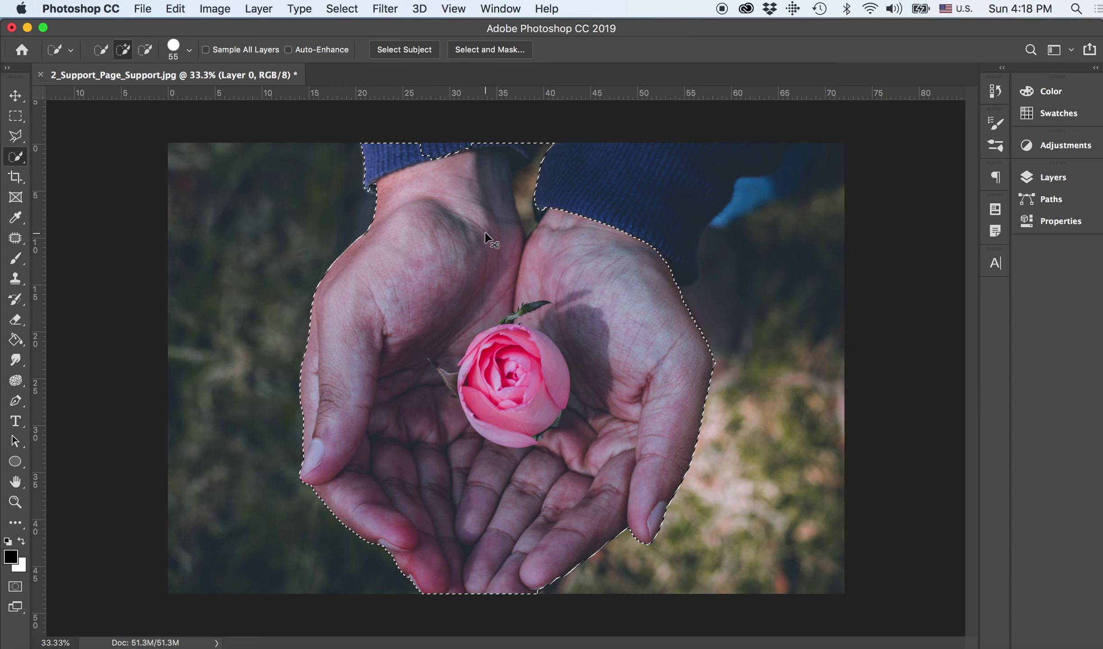
Step: At 50% zoom, brush the dark blue sleeves into the selection and tidy the sleeve-to-hand edge
{"action": "key", "text": "super+equal"}
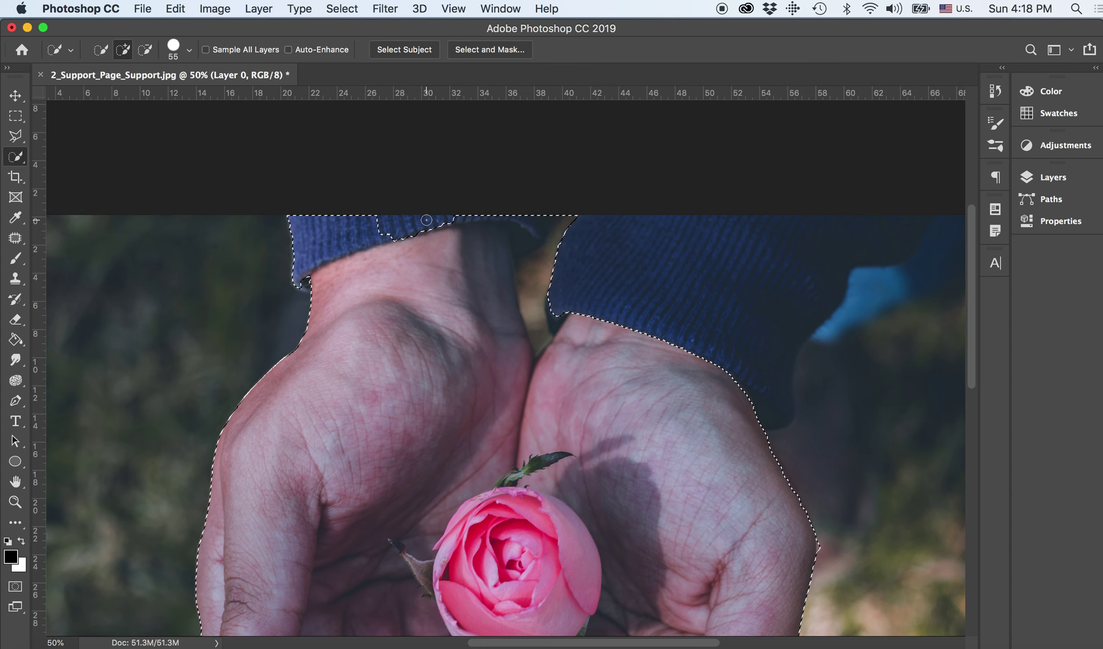
{"action": "key", "text": "alt"}
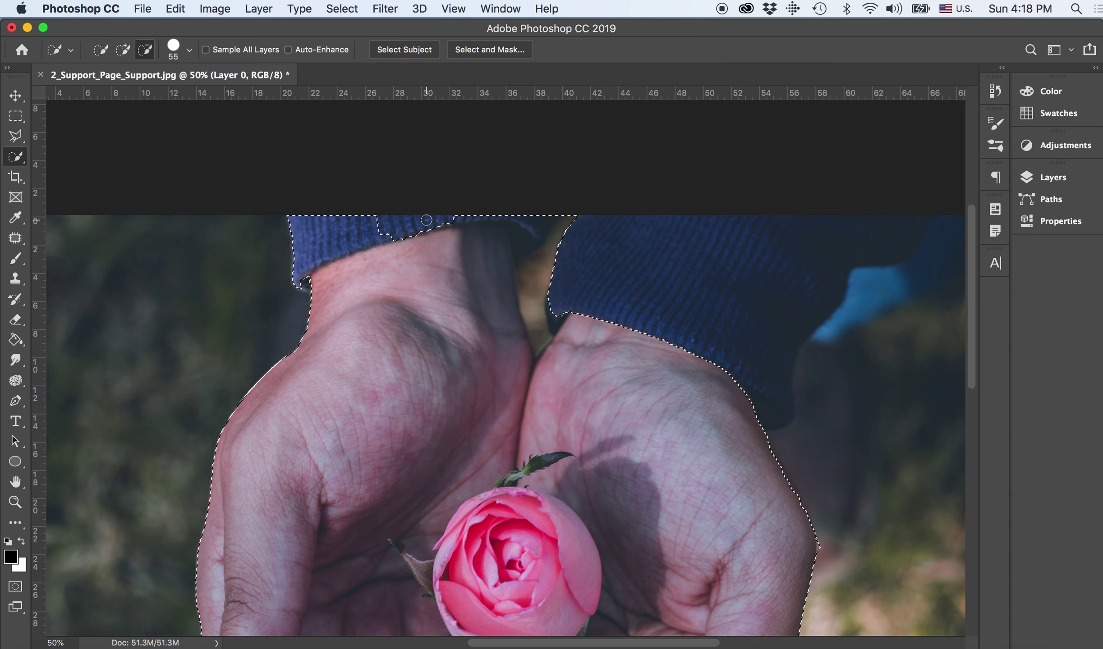
{"action": "key", "text": "alt"}
{"action": "key", "text": "alt"}
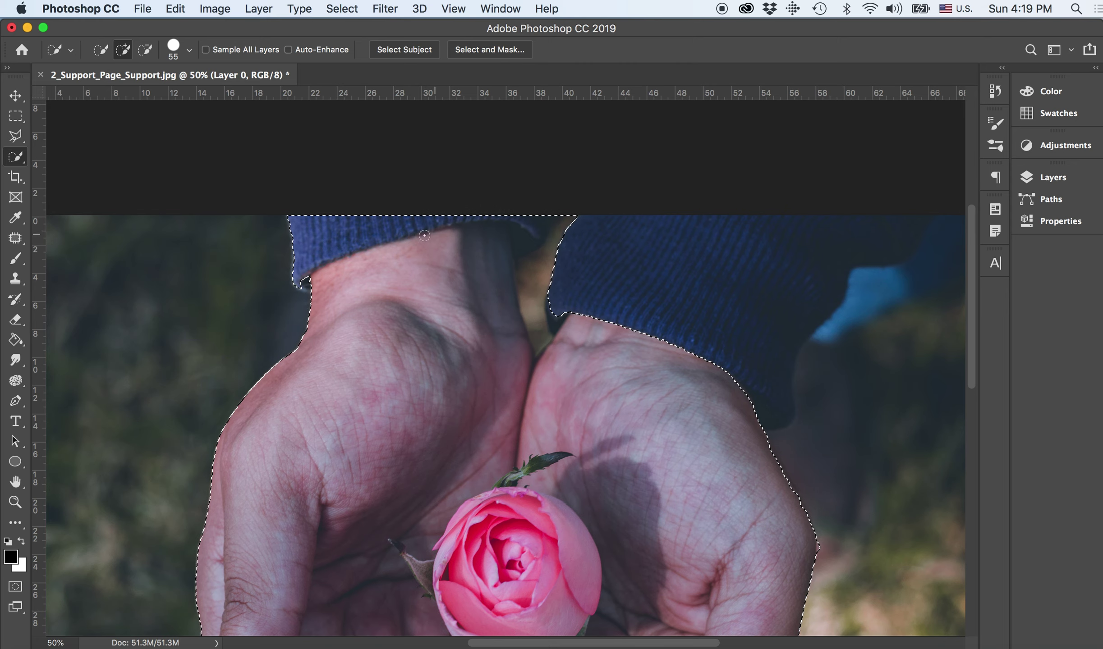
{"action": "scroll", "coordinate": [583, 246], "scroll_direction": "right", "scroll_amount": 10}
{"action": "scroll", "coordinate": [583, 247], "scroll_direction": "down", "scroll_amount": 2}
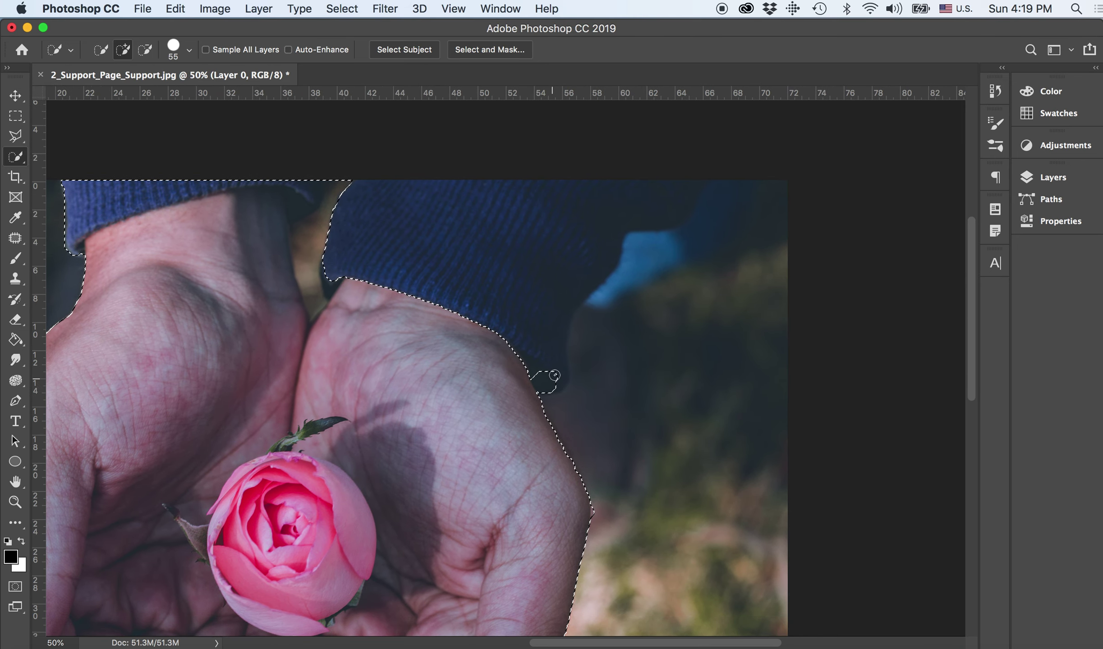
{"action": "mouse_move", "coordinate": [547, 379]}
{"action": "left_mouse_down"}
{"action": "mouse_move", "coordinate": [566, 294]}
{"action": "mouse_move", "coordinate": [584, 289]}
{"action": "mouse_move", "coordinate": [602, 227]}
{"action": "mouse_move", "coordinate": [697, 177]}
{"action": "left_mouse_up"}
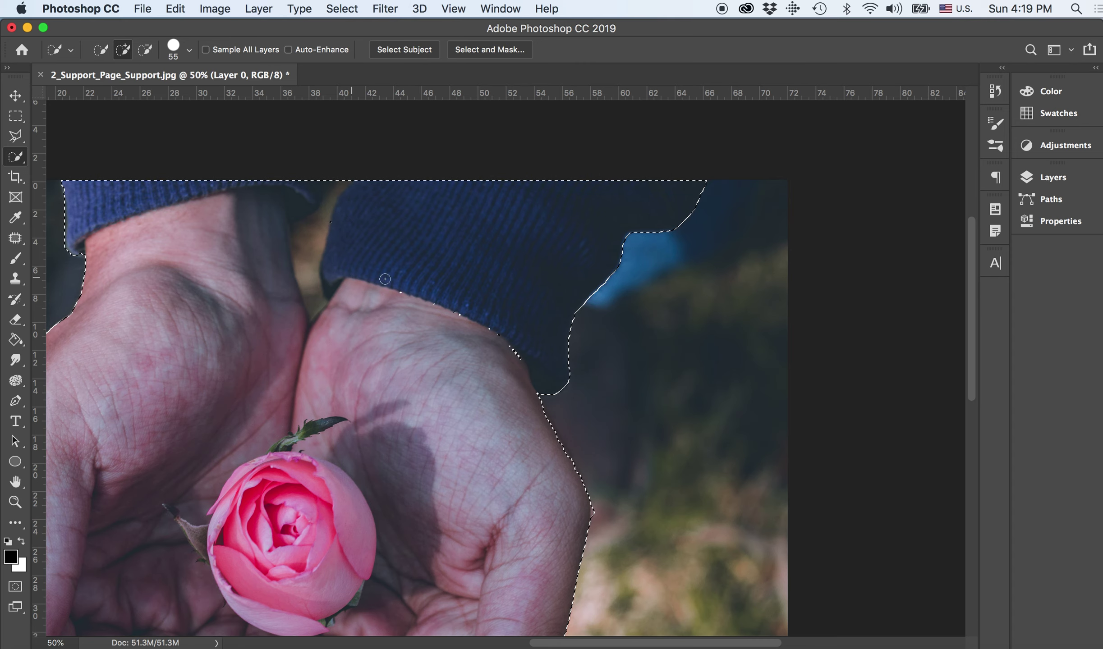
{"action": "left_click_drag", "start_coordinate": [506, 343], "coordinate": [557, 381]}
{"action": "scroll", "coordinate": [510, 399], "scroll_direction": "down", "scroll_amount": 6}
{"action": "scroll", "coordinate": [510, 399], "scroll_direction": "left", "scroll_amount": 3}
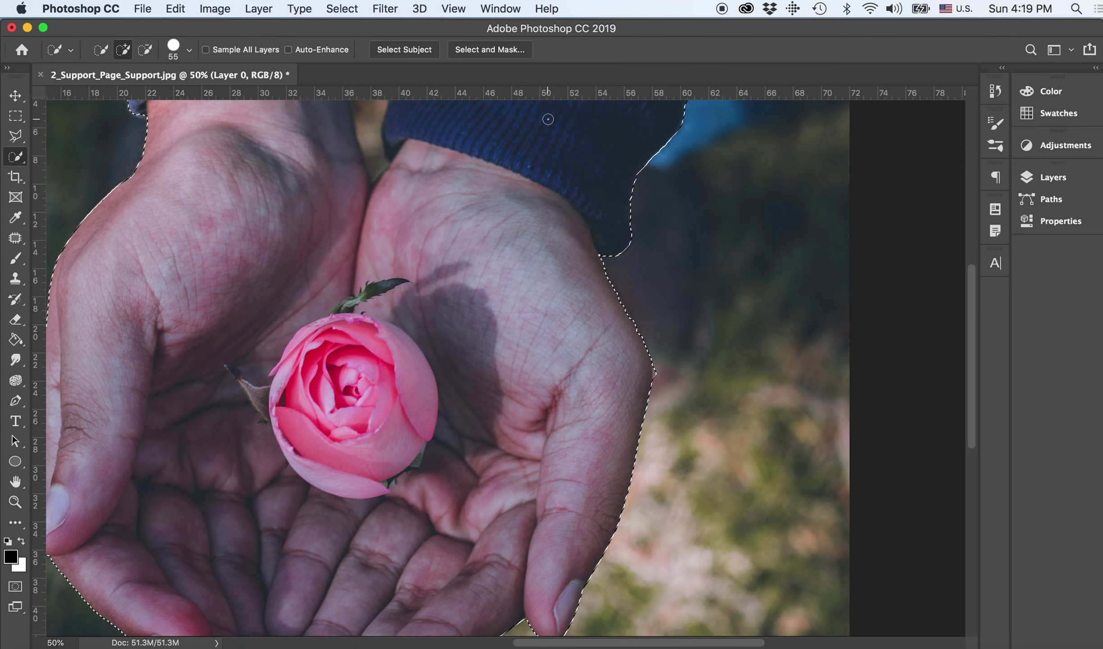
{"action": "scroll", "coordinate": [500, 158], "scroll_direction": "up", "scroll_amount": 6}
{"action": "scroll", "coordinate": [499, 159], "scroll_direction": "up", "scroll_amount": 1}
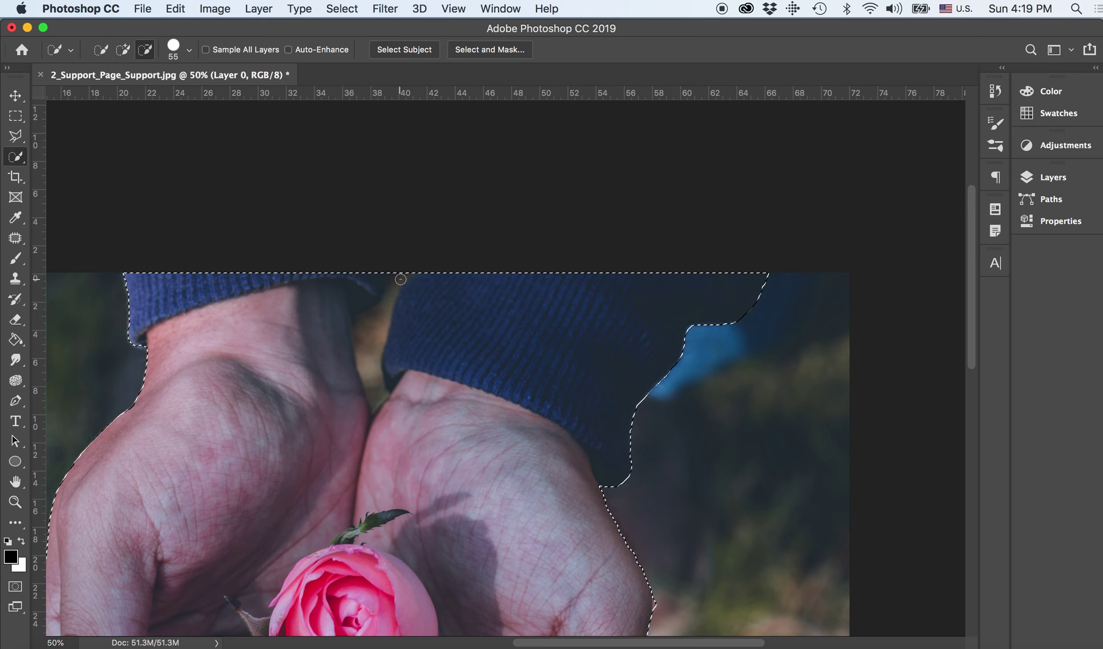
Step: Undo the accidental notch, zoom to 100%, and subtract the tan gap between the wrists
{"action": "left_click", "coordinate": [391, 287], "text": "alt"}
{"action": "key", "text": "super+z"}
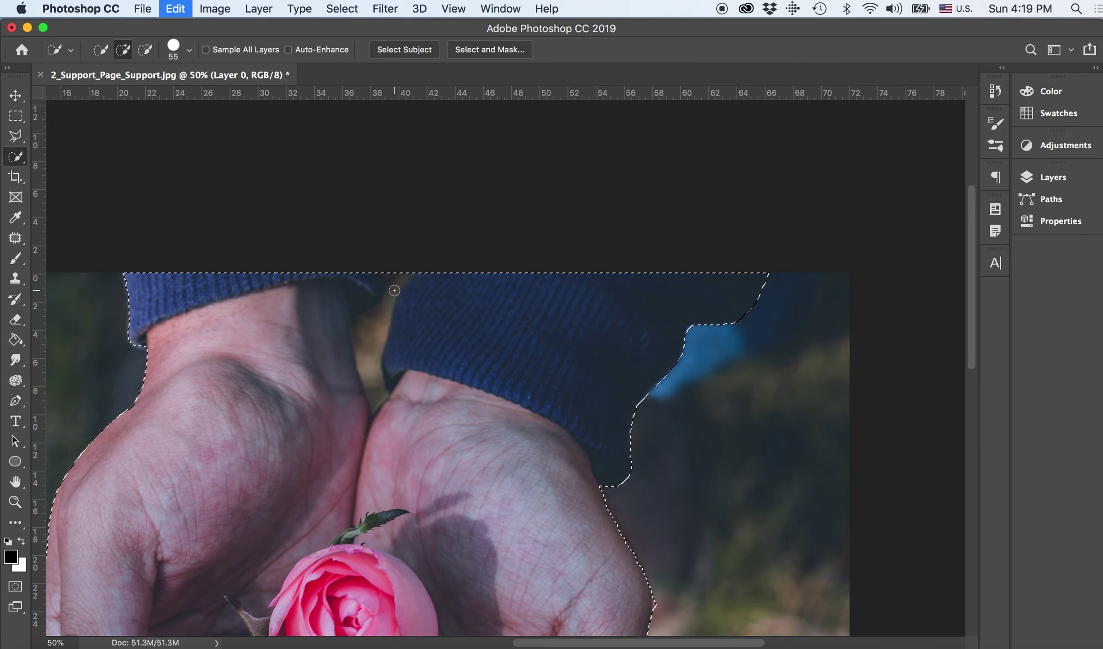
{"action": "key", "text": "super+equal"}
{"action": "key", "text": "super+equal"}
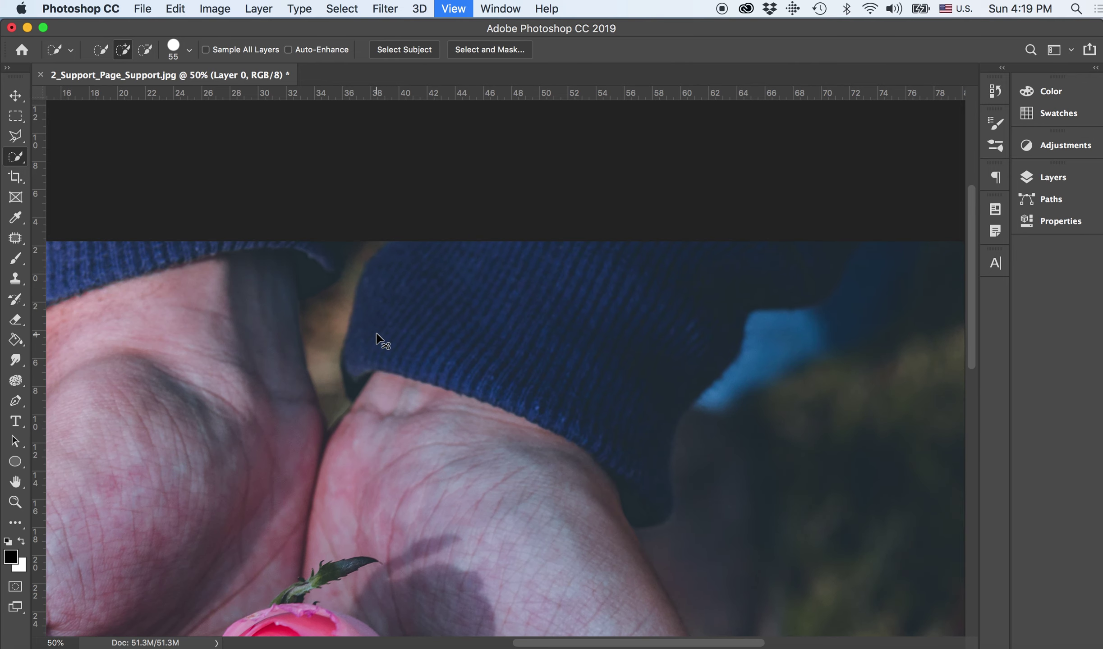
{"action": "left_click", "coordinate": [239, 282]}
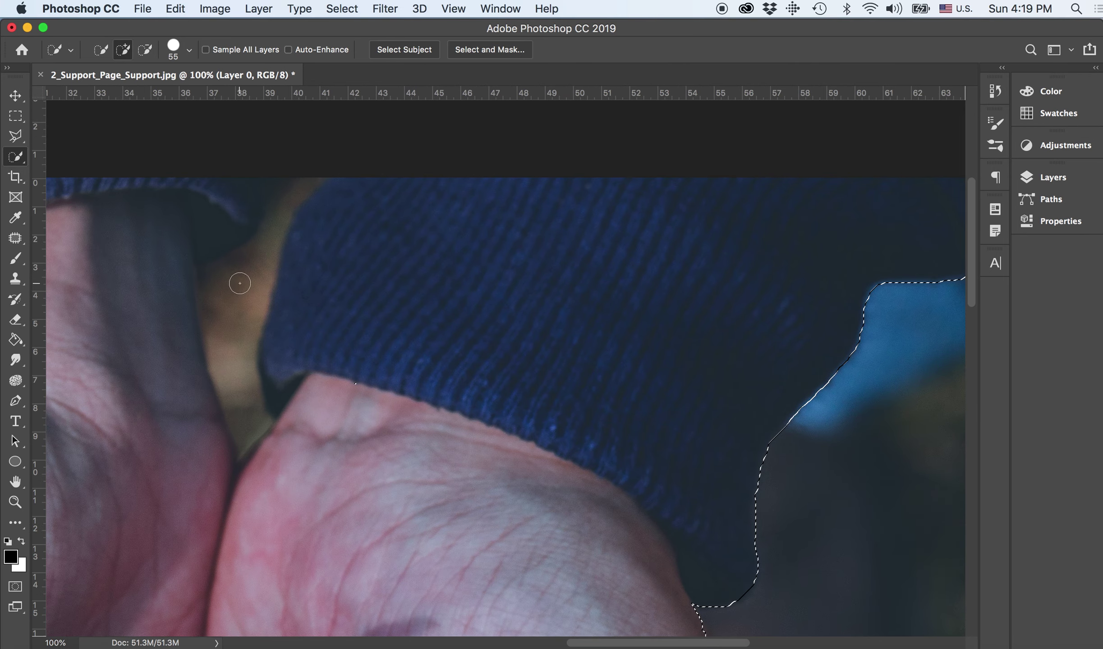
{"action": "key", "text": "alt"}
{"action": "mouse_move", "coordinate": [236, 340]}
{"action": "left_mouse_down"}
{"action": "mouse_move", "coordinate": [240, 436]}
{"action": "mouse_move", "coordinate": [212, 273]}
{"action": "mouse_move", "coordinate": [259, 256]}
{"action": "mouse_move", "coordinate": [261, 272]}
{"action": "mouse_move", "coordinate": [275, 222]}
{"action": "left_mouse_up"}
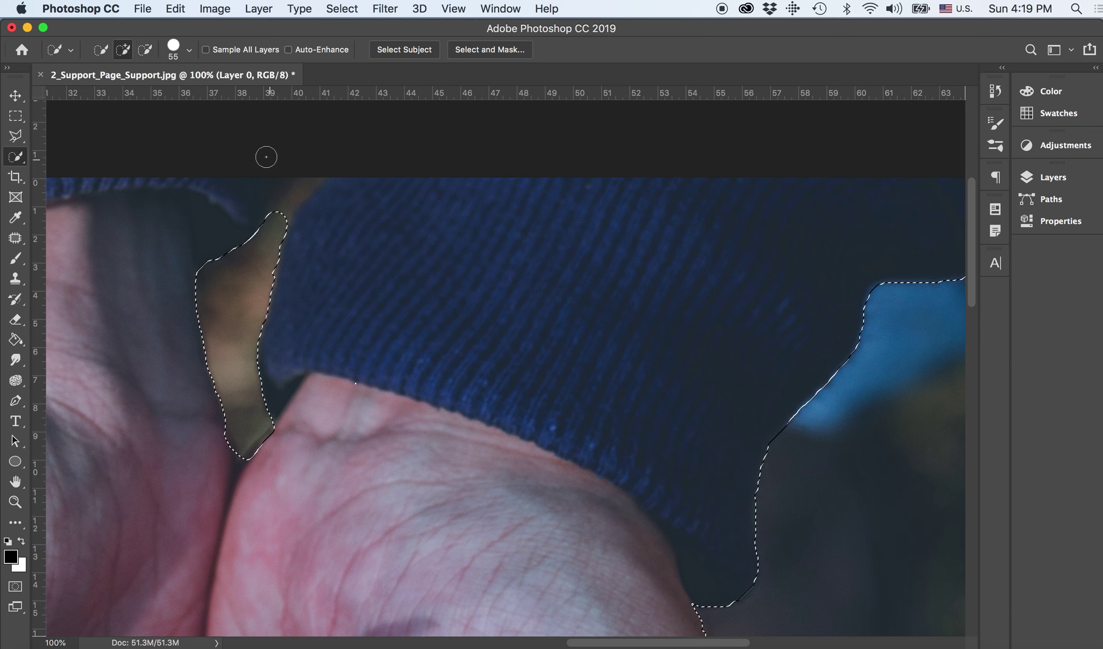
Step: With a 30 px brush, extend the removed tan area up to the image top
{"action": "left_click", "coordinate": [189, 50]}
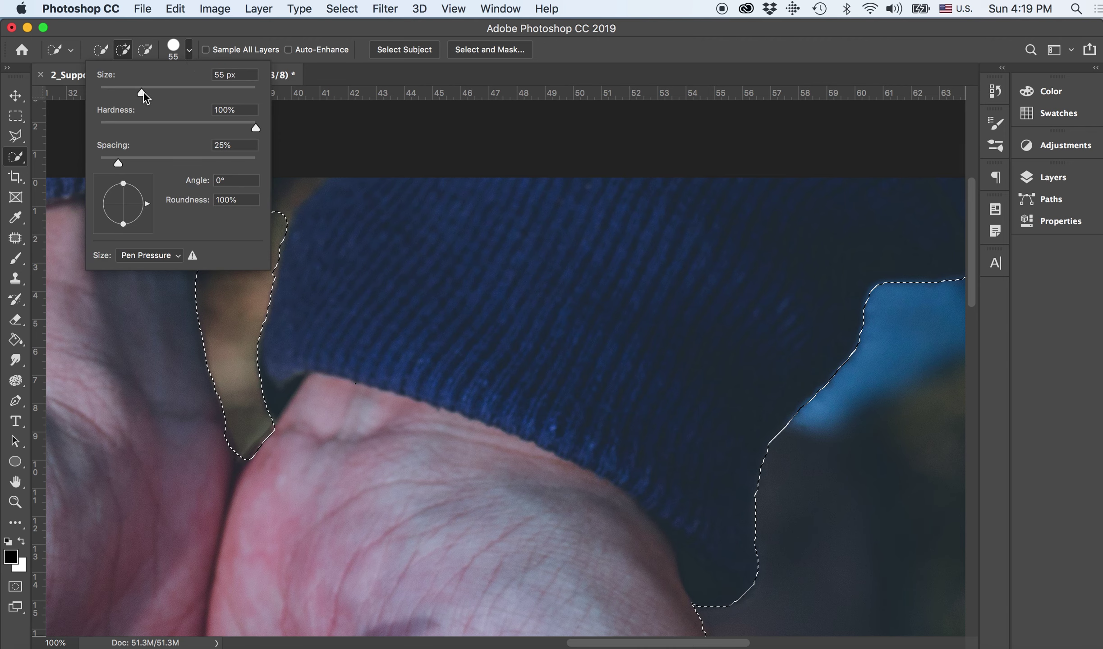
{"action": "left_click_drag", "start_coordinate": [142, 91], "coordinate": [123, 90]}
{"action": "key", "text": "alt"}
{"action": "left_click", "coordinate": [279, 223]}
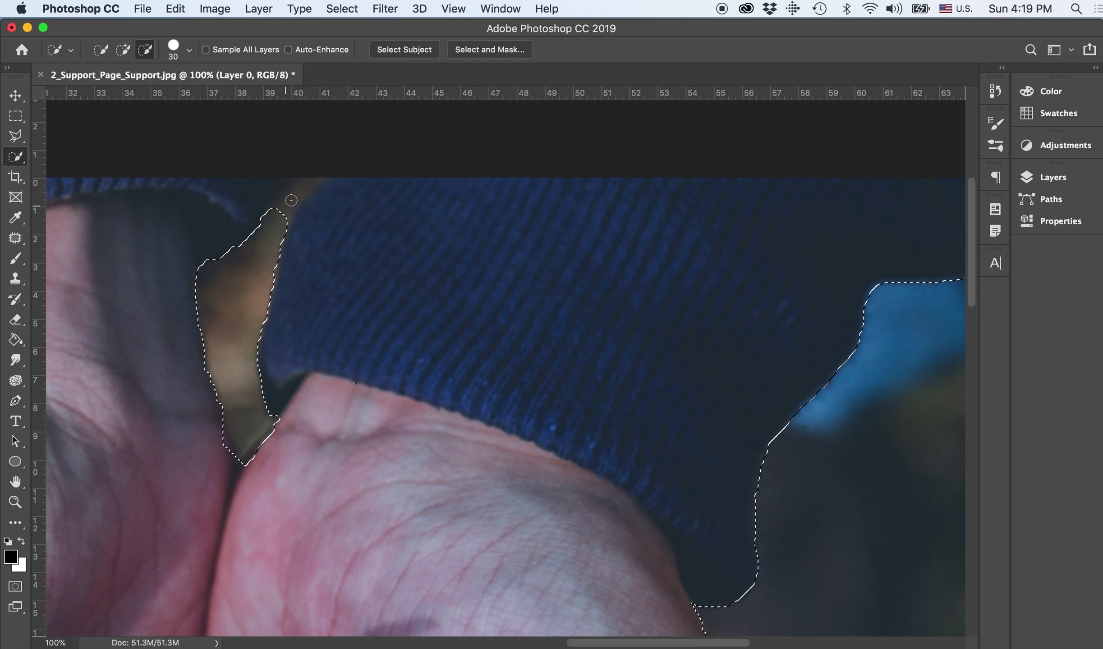
{"action": "mouse_move", "coordinate": [284, 208]}
{"action": "left_mouse_down"}
{"action": "mouse_move", "coordinate": [299, 189]}
{"action": "mouse_move", "coordinate": [238, 353]}
{"action": "left_mouse_up"}
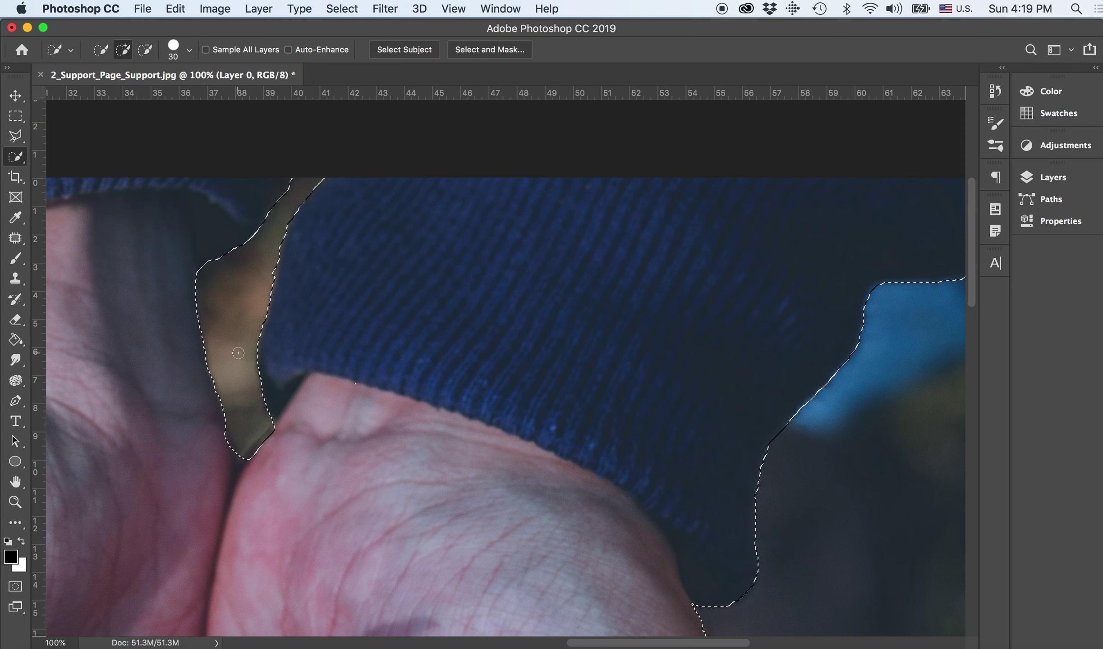
{"action": "key", "text": "super+minus"}
{"action": "key", "text": "super+minus"}
{"action": "key", "text": "super+minus"}
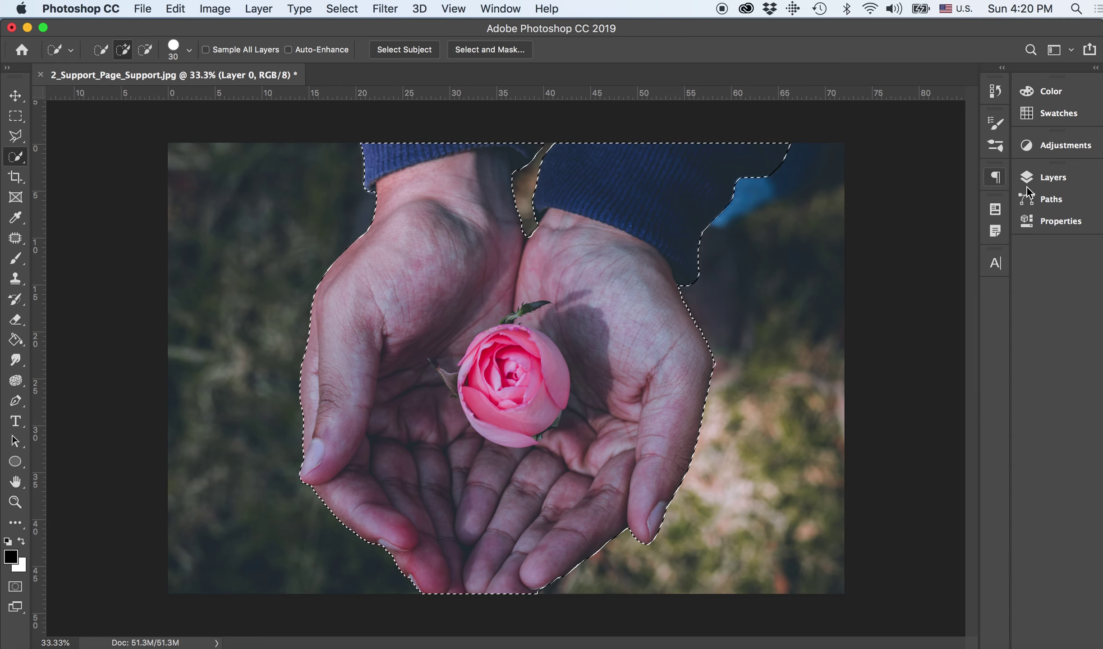
Step: Add a layer mask to Layer 0 from the current selection in the Layers panel
{"action": "left_click", "coordinate": [1049, 182]}
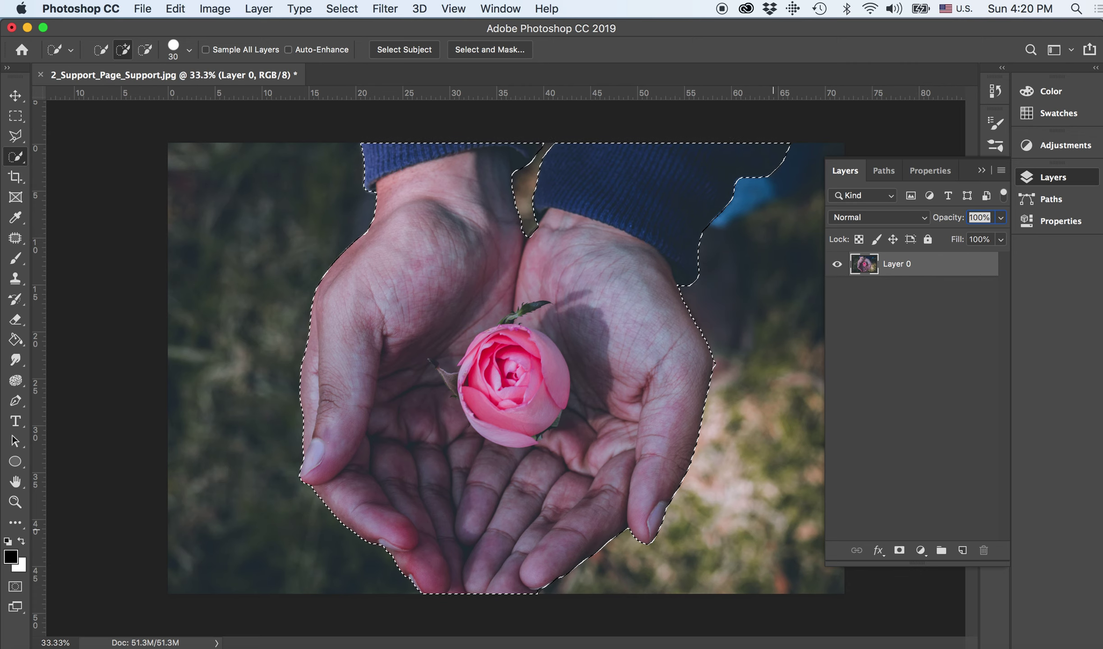
{"action": "left_click", "coordinate": [899, 551]}
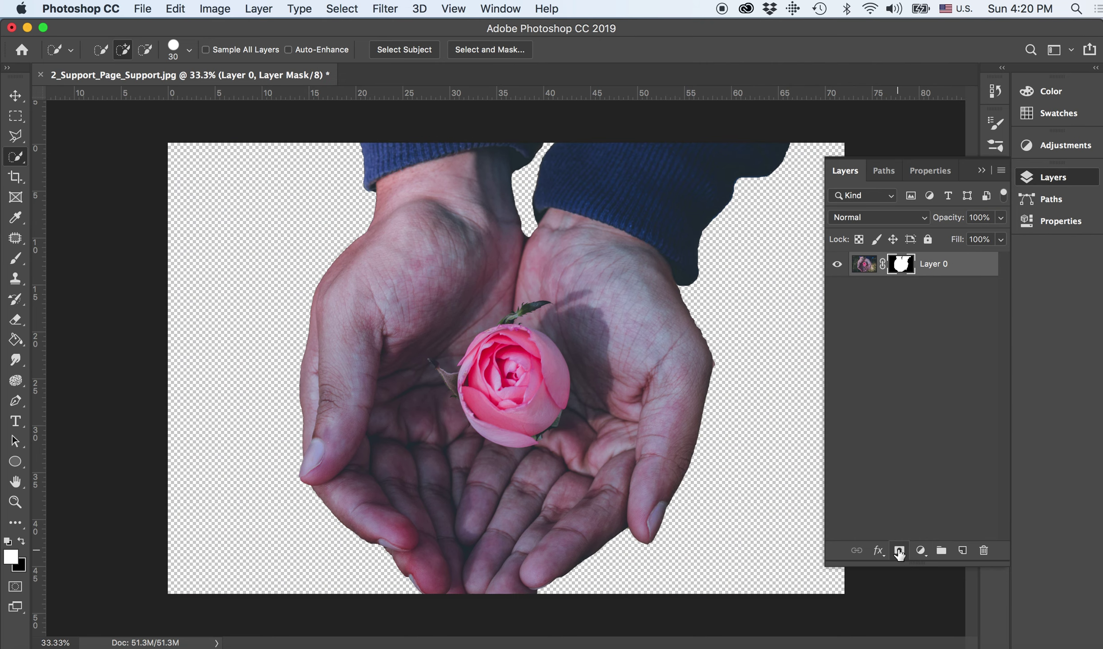